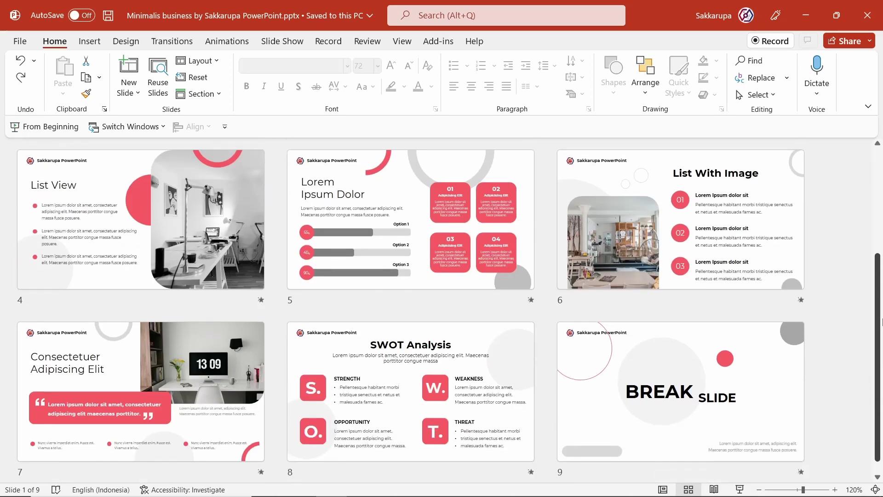
Scroll the slide sorter back to the top, to slide 1, Minimalis Presentation
scroll(881, 322, "up", 3)
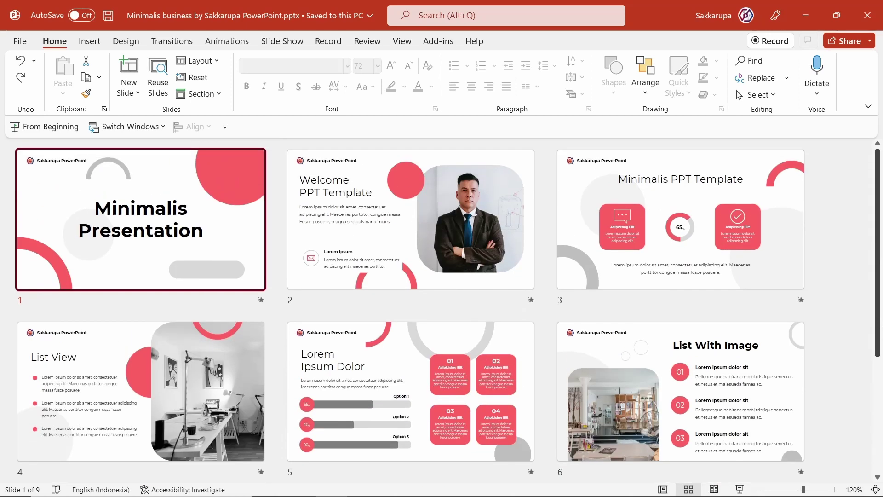
Play the slideshow from slide 1 through all nine slides to the Break Slide
left_click(67, 128)
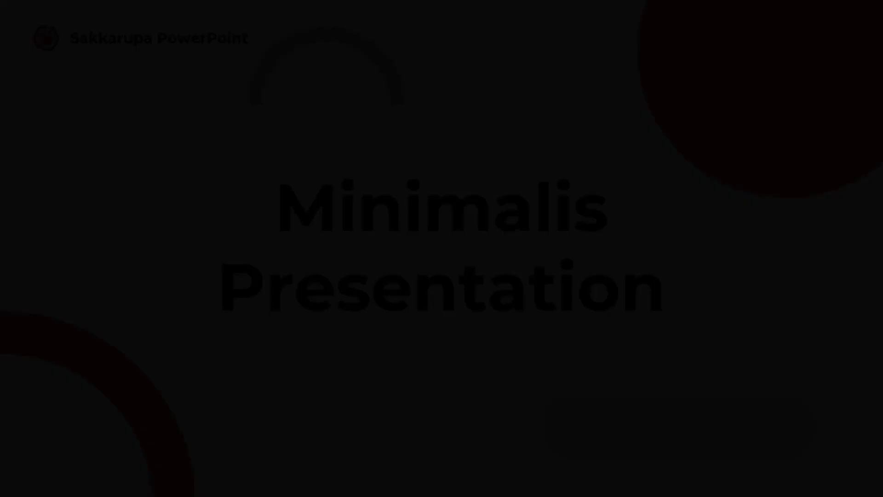
key("Right")
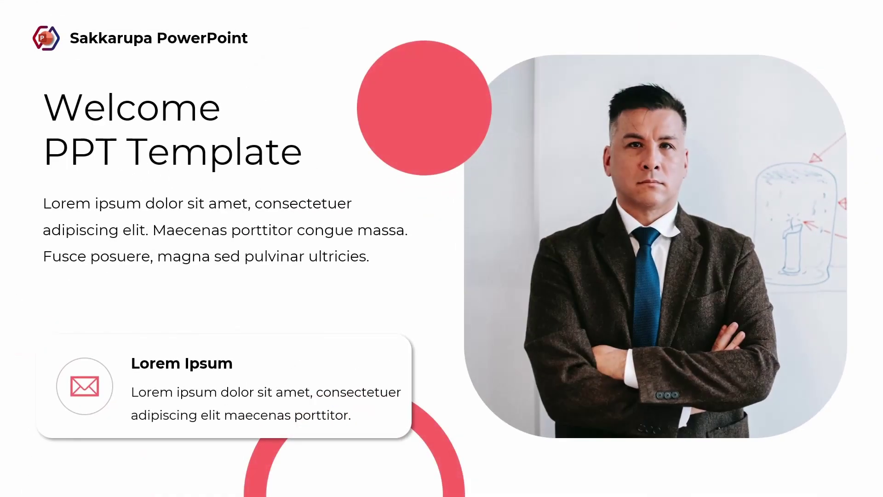
key("Right")
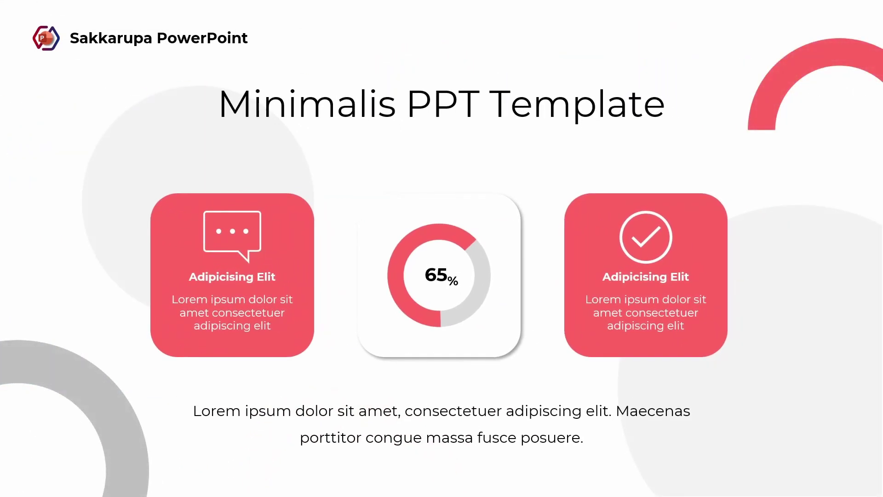
key("Right")
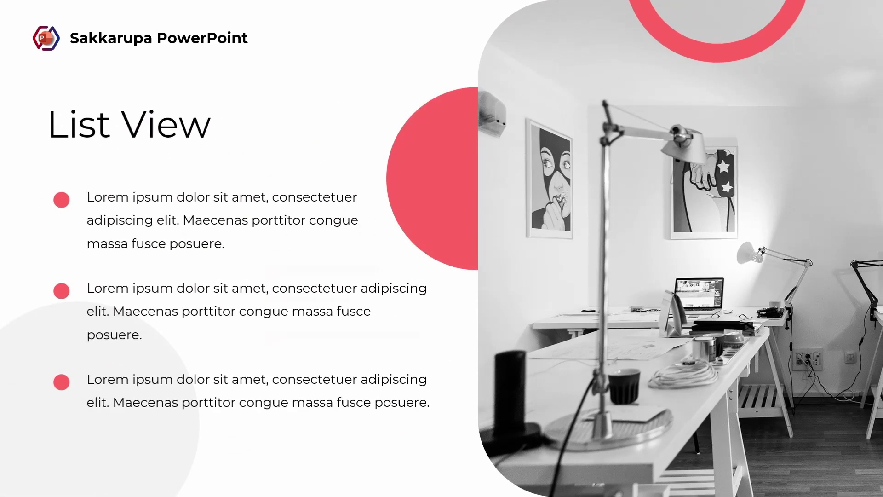
key("Right")
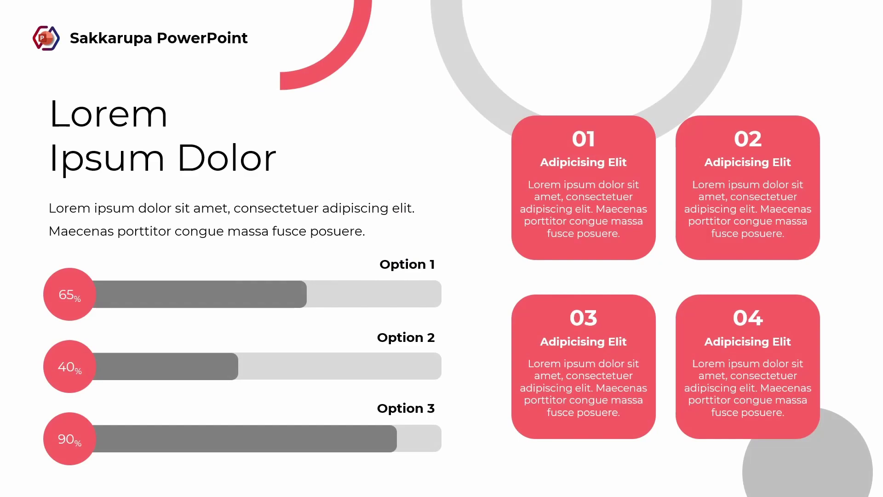
key("Right")
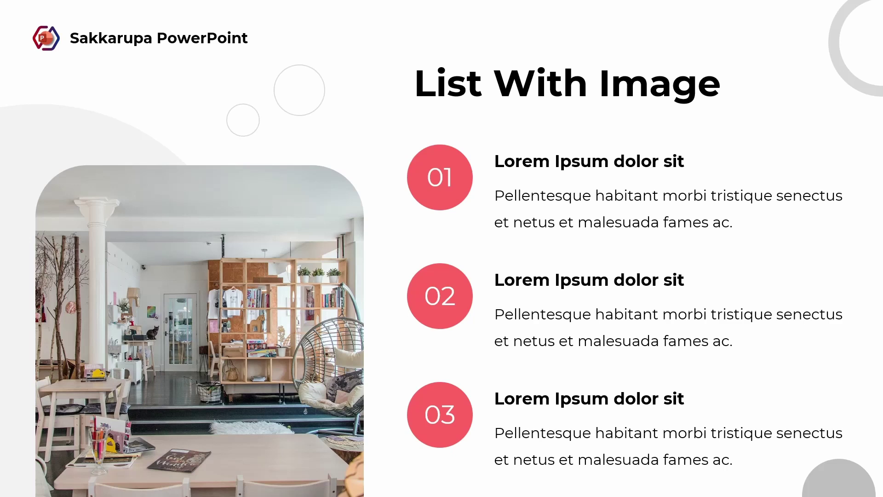
key("Right")
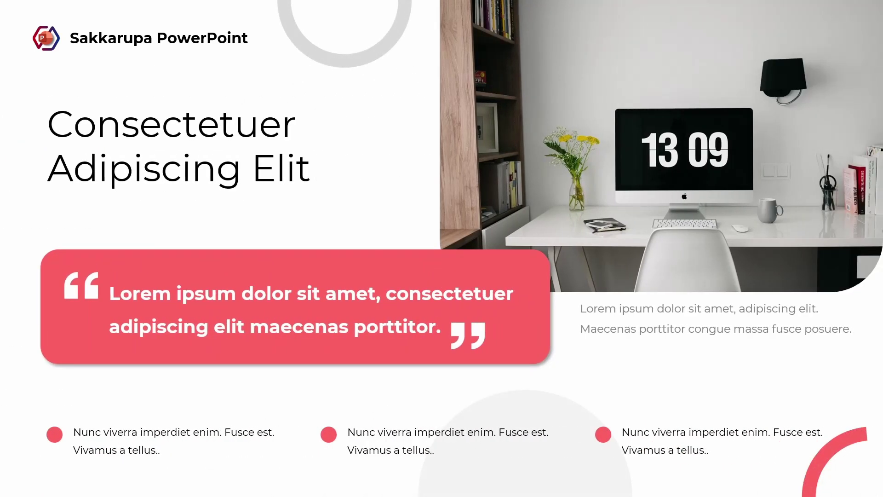
key("Right")
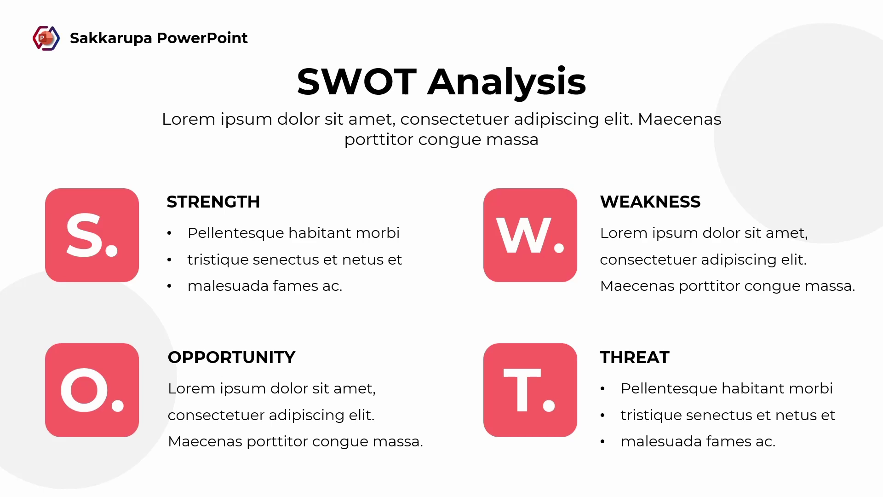
key("Right")
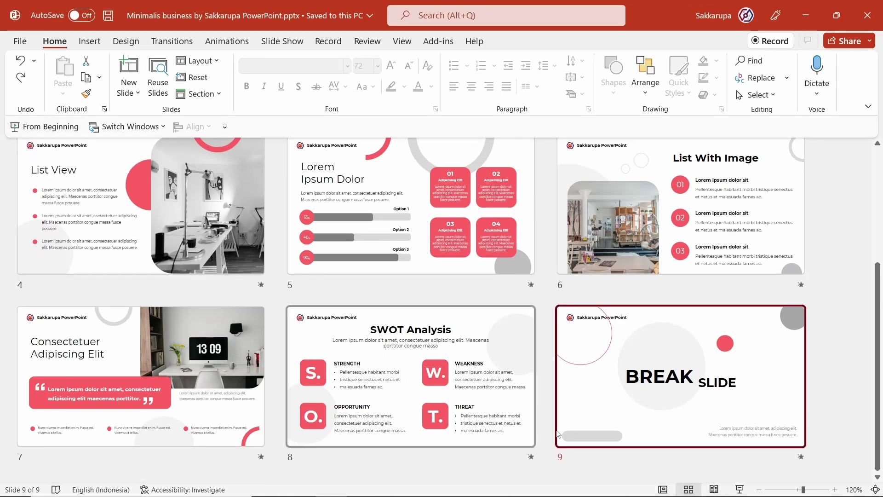
Return to Normal view and select the man's portrait photo on slide 2
left_click(664, 490)
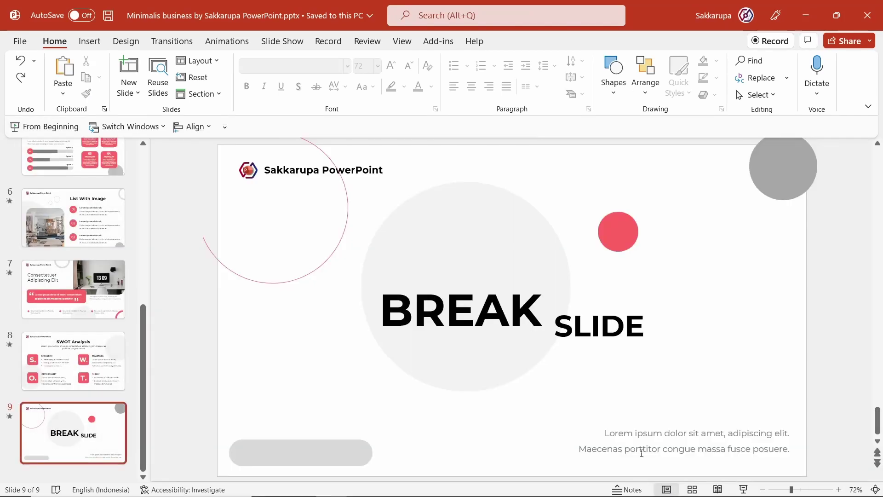
scroll(82, 233, "up", 5)
scroll(83, 234, "up", 2)
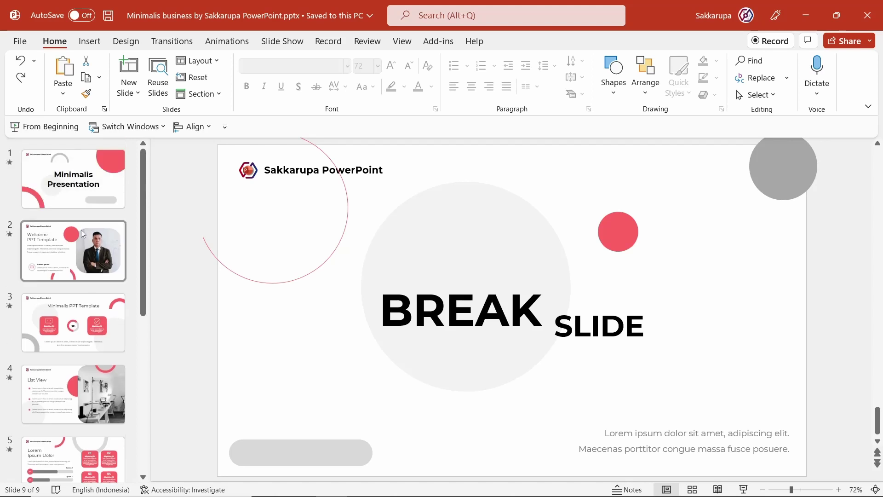
left_click(83, 197)
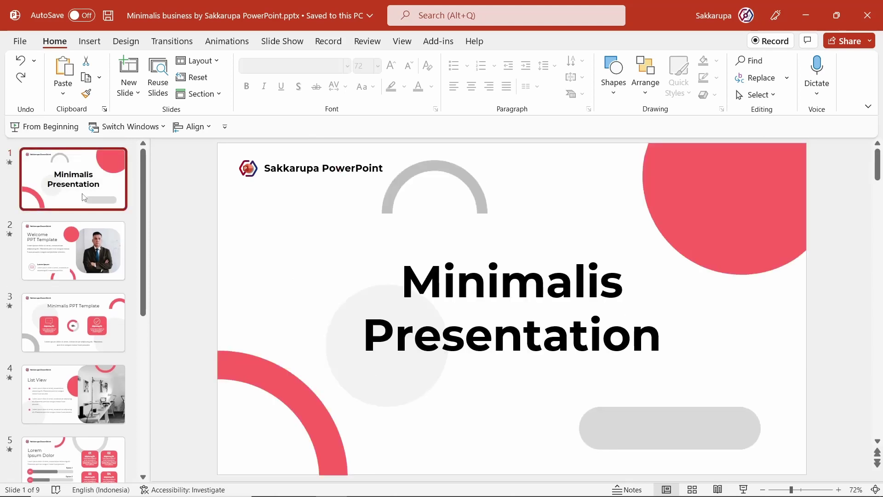
left_click(87, 243)
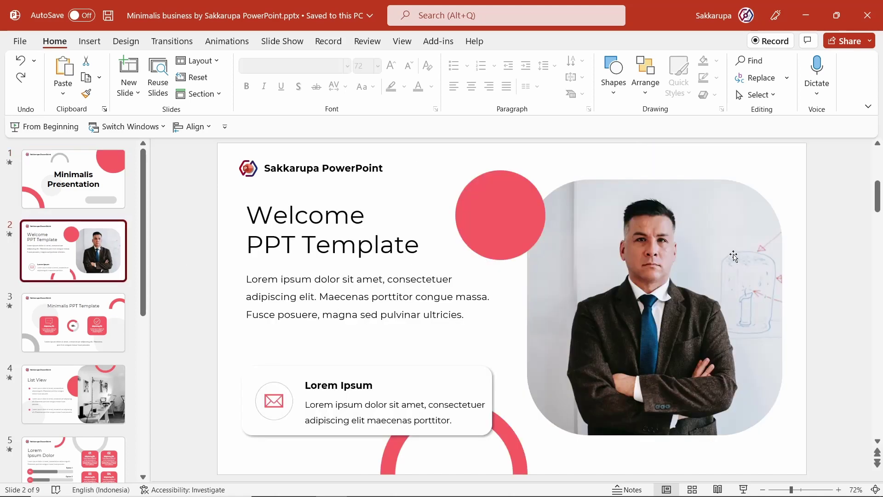
left_click(734, 256)
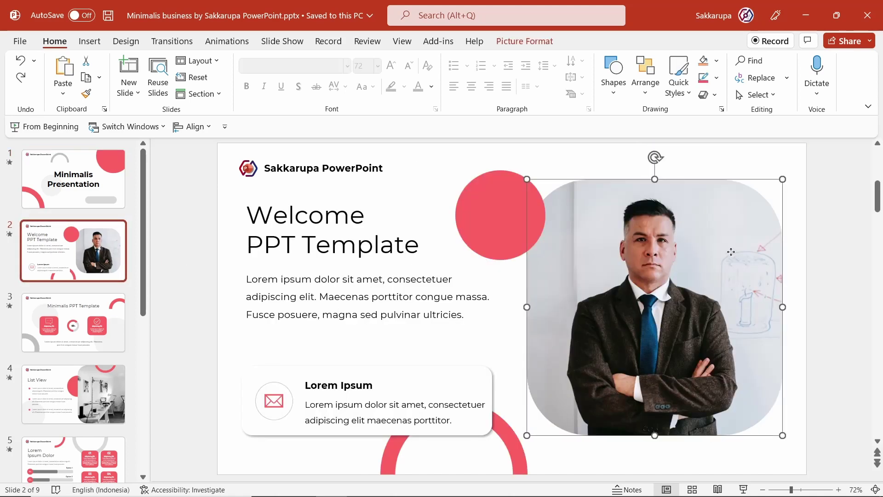
Replace slide 2's photo with holiday-2880261_1280.jpg from this device
right_click(732, 253)
mouse_move(782, 284)
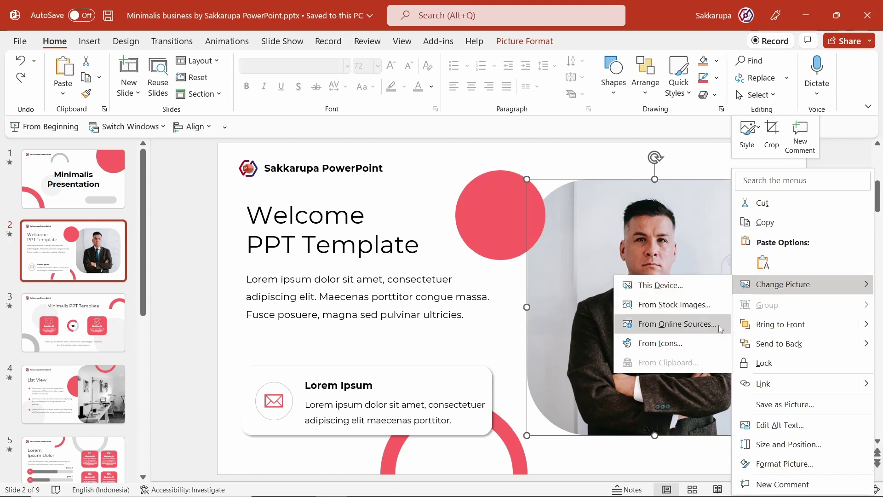
left_click(688, 288)
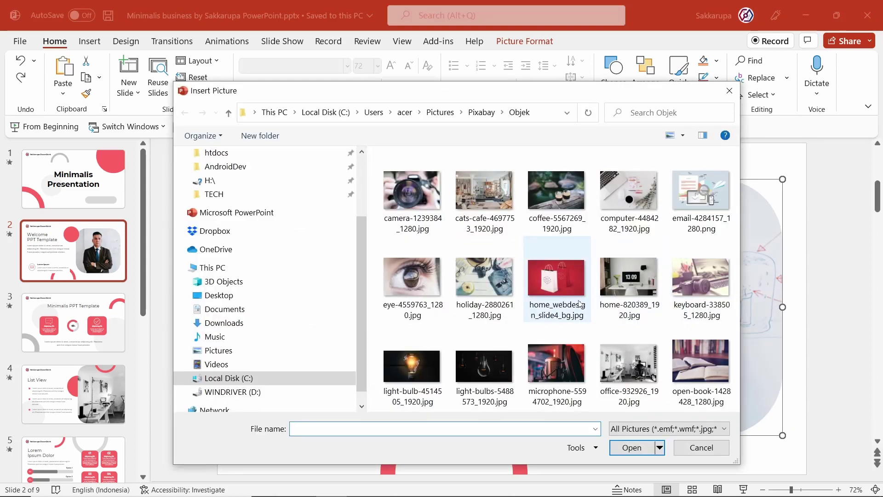
double_click(488, 278)
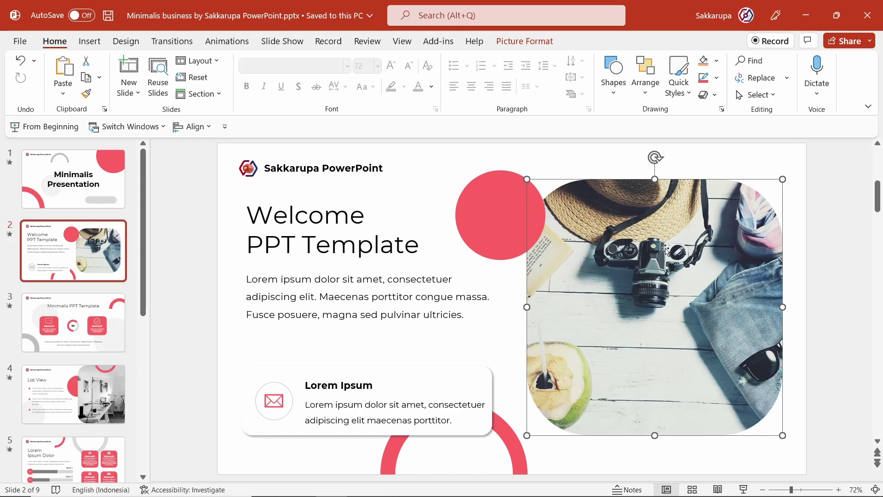
left_click(524, 41)
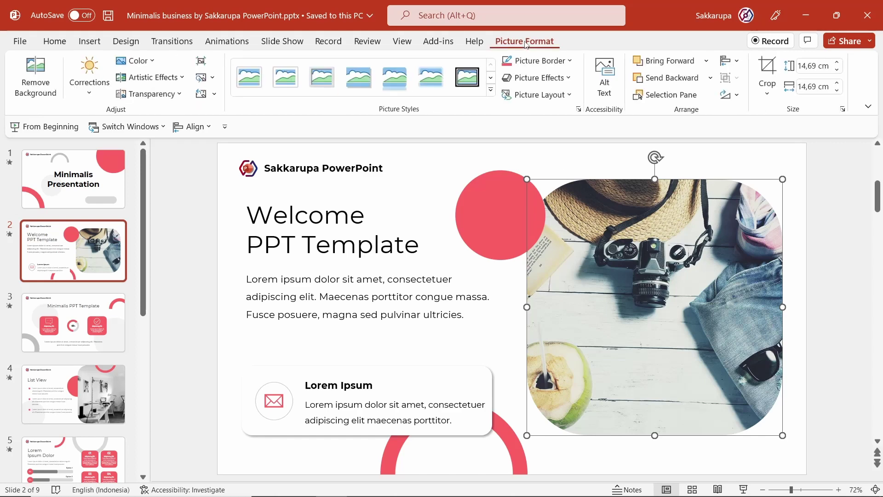
Crop and shift the holiday photo to show the book, glasses, camera and coconut
left_click(772, 70)
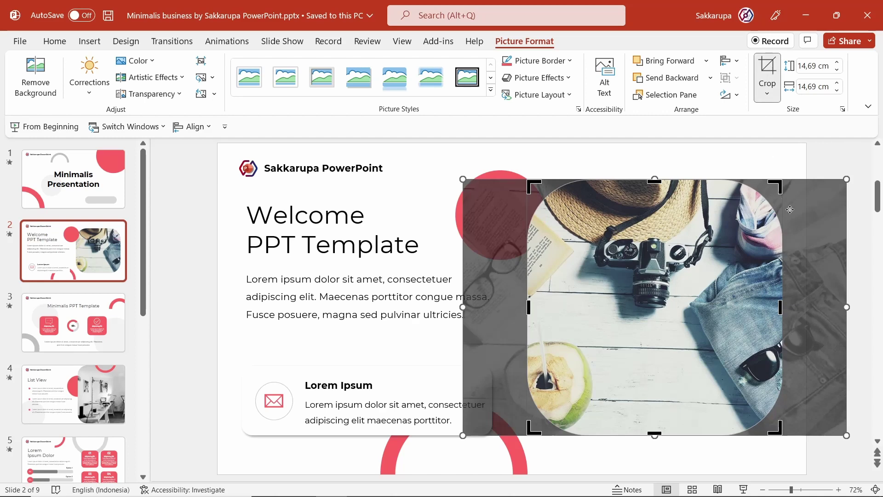
left_click_drag(820, 249, 767, 255)
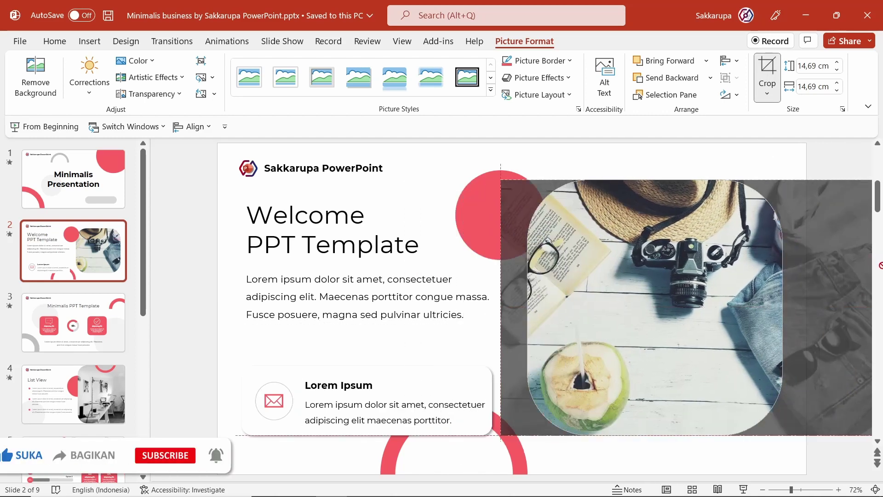
left_click_drag(490, 290, 547, 290)
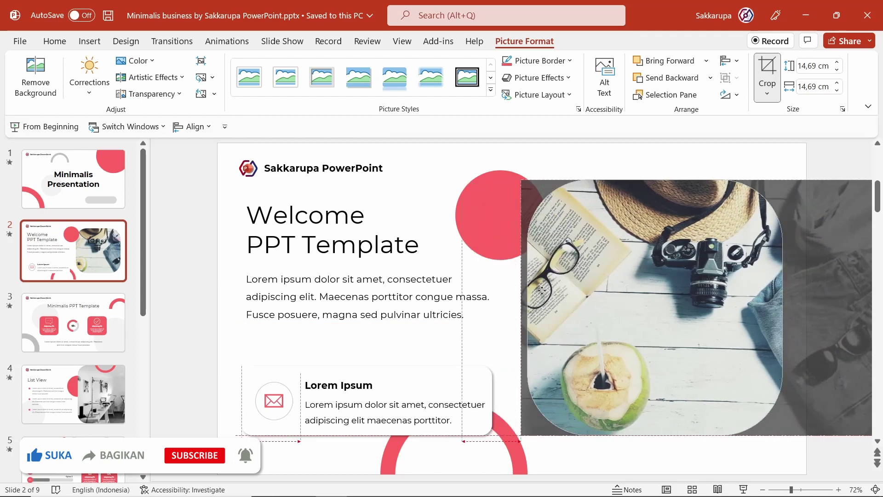
left_click(405, 184)
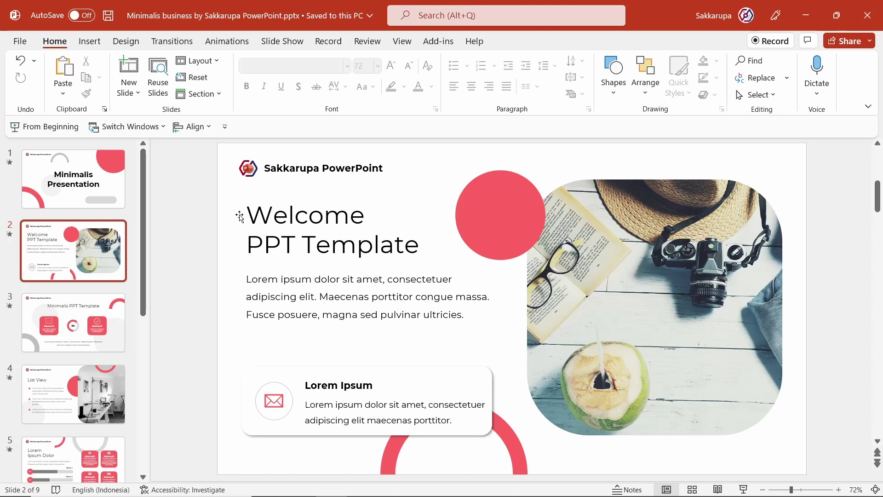
Open the Office Theme layout gallery for slide 2, then close it without changing the layout
left_click(202, 61)
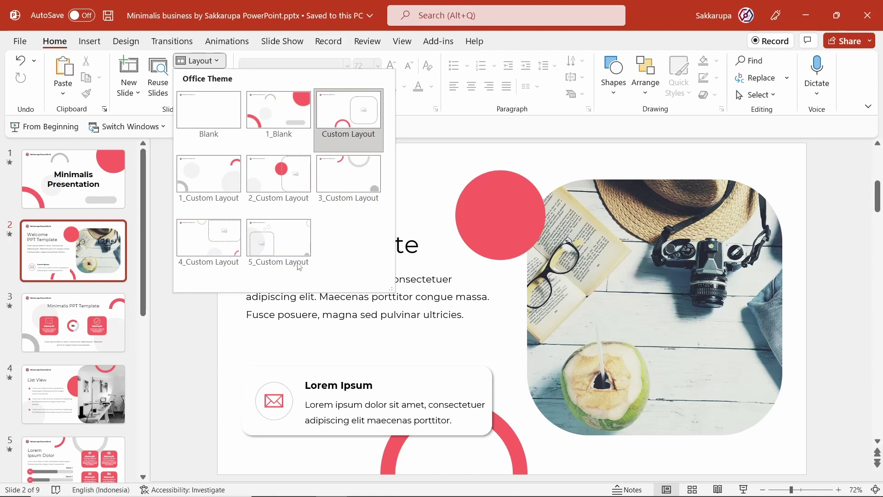
left_click(204, 321)
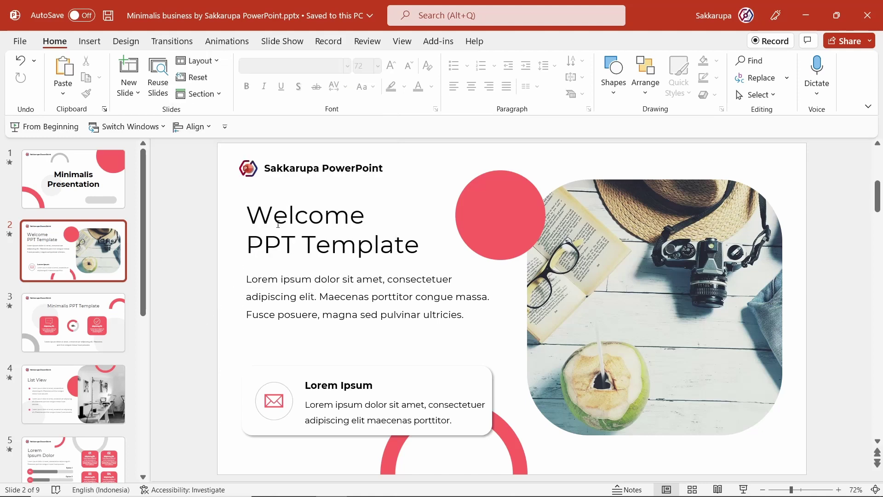
Switch to Slide Master view and browse the second and third layout thumbnails
left_click(402, 41)
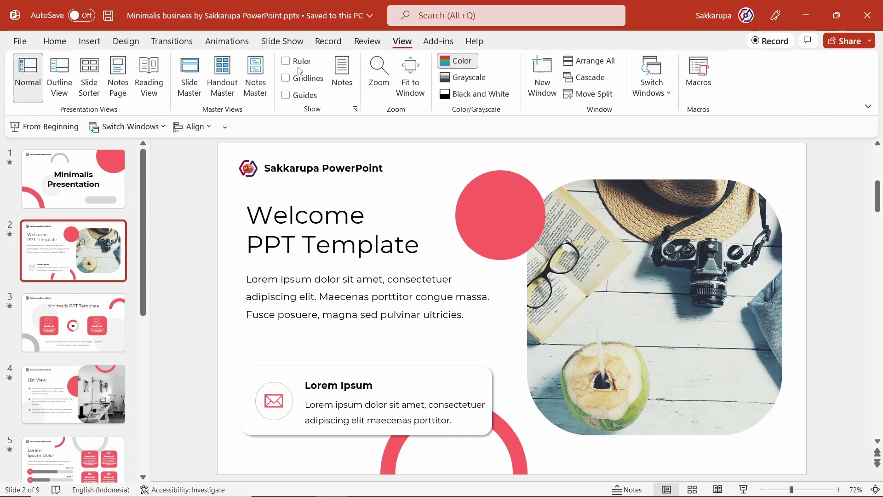
left_click(189, 82)
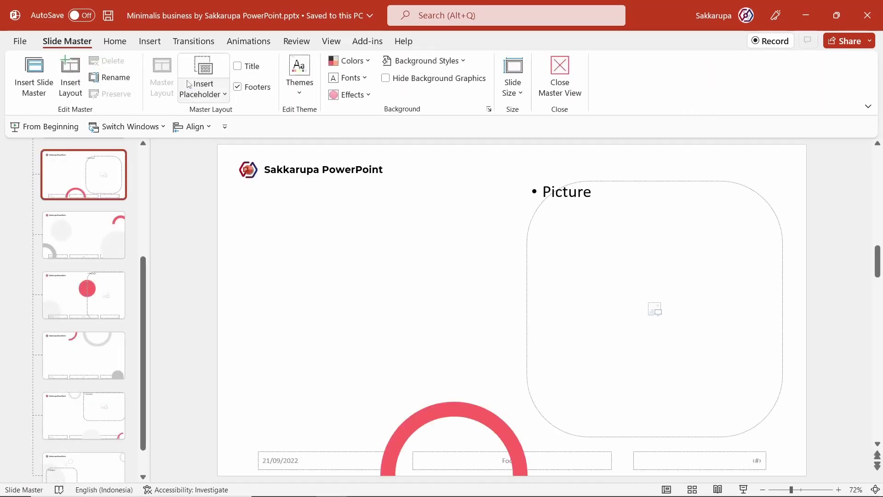
left_click(115, 239)
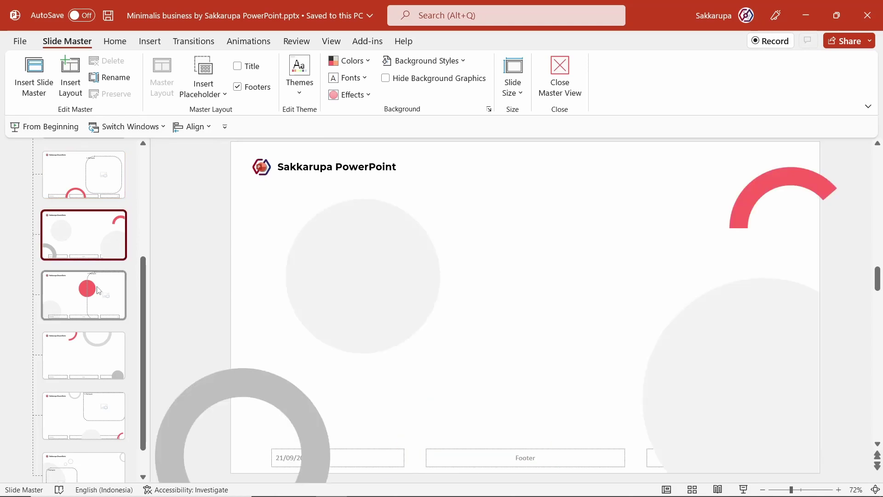
left_click(98, 290)
scroll(98, 290, "up", 2)
scroll(98, 293, "up", 2)
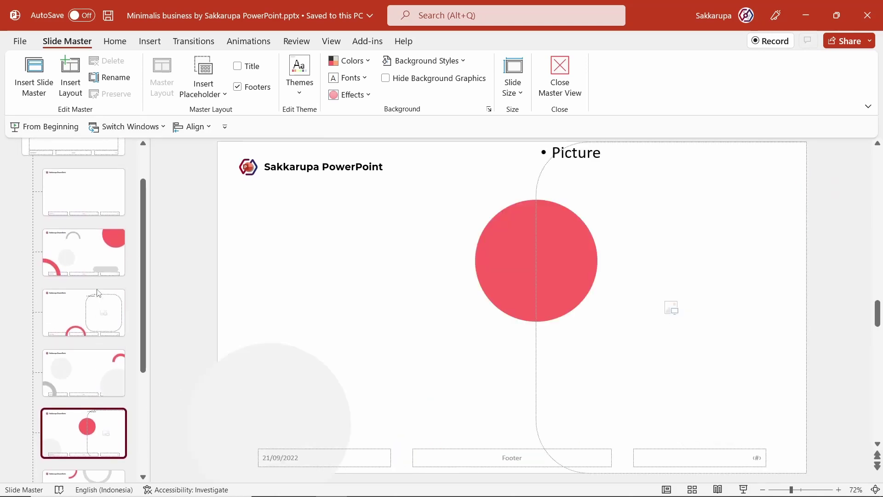
scroll(98, 293, "up", 2)
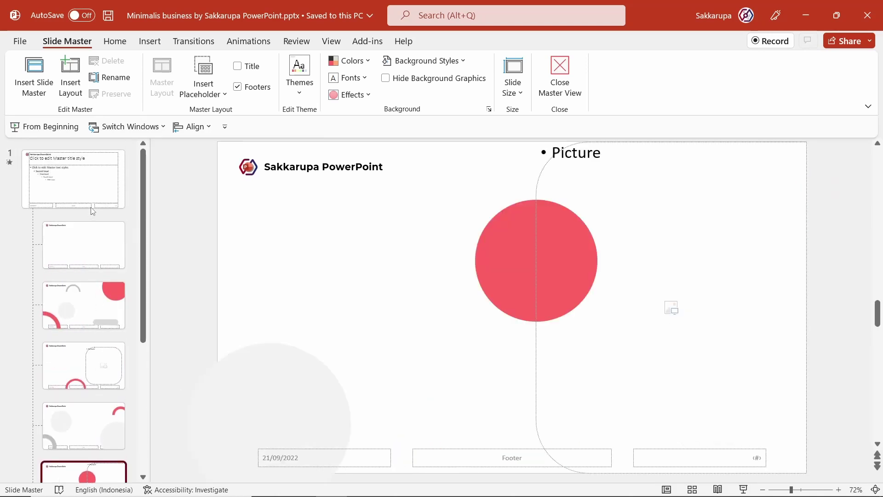
scroll(268, 174, "down", 3)
scroll(99, 231, "up", 3)
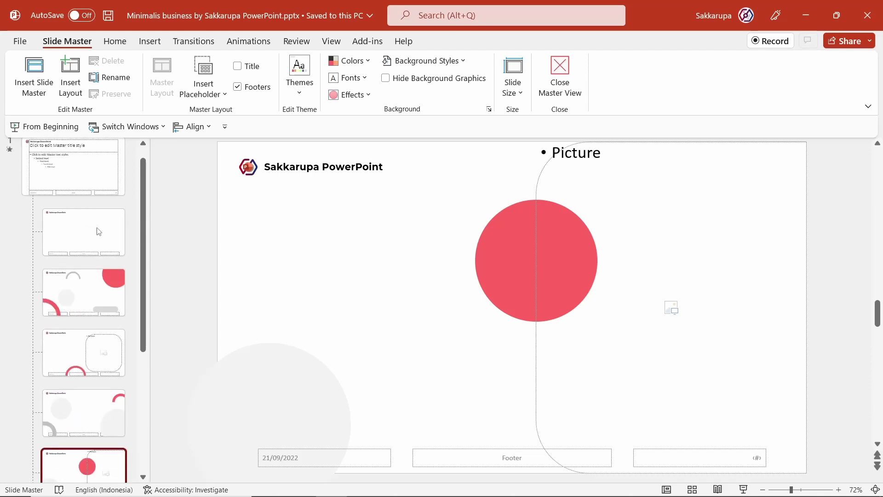
Remove the Sakkarupa PowerPoint logo from the slide master and check the layouts without it
left_click(84, 180)
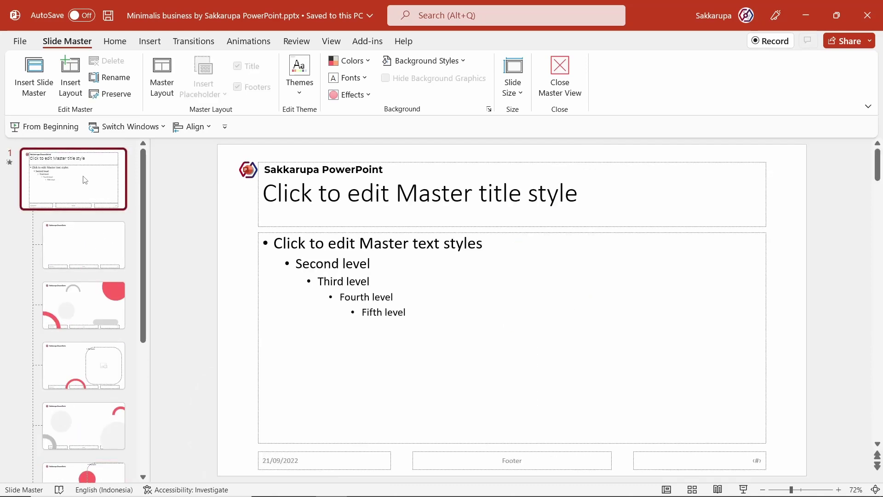
left_click(243, 174)
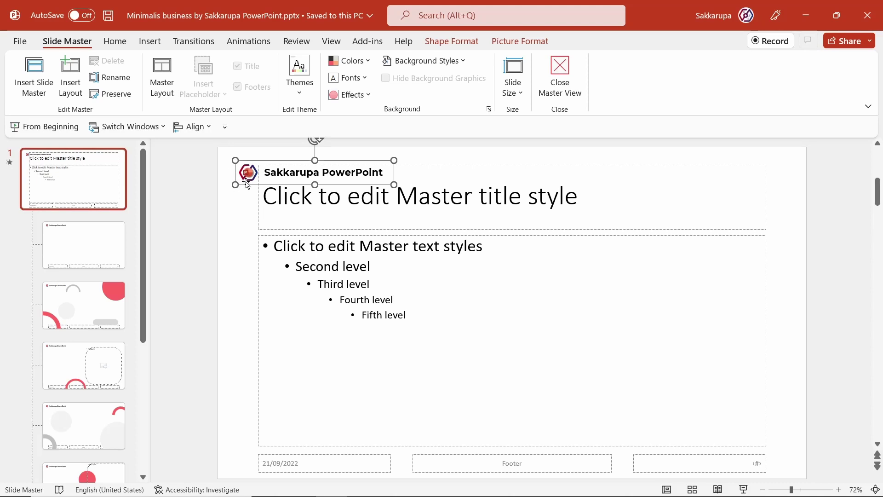
key("Delete")
left_click(106, 248)
left_click(99, 303)
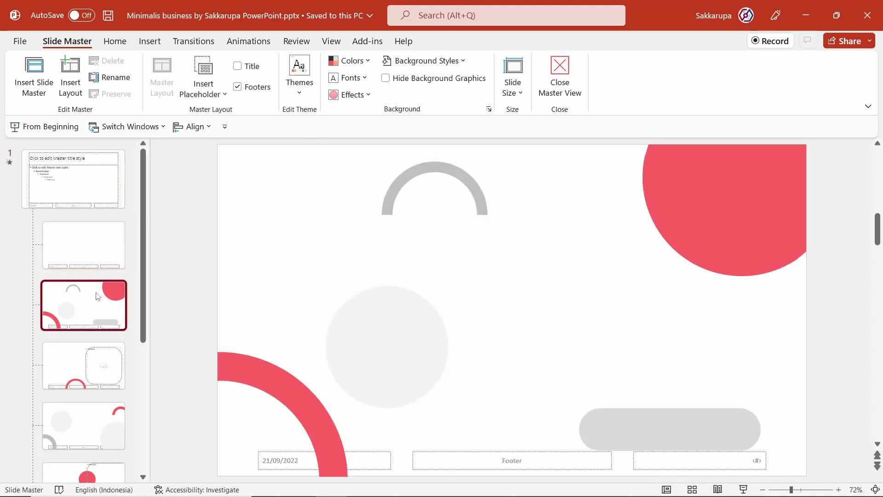
left_click(95, 348)
left_click(93, 230)
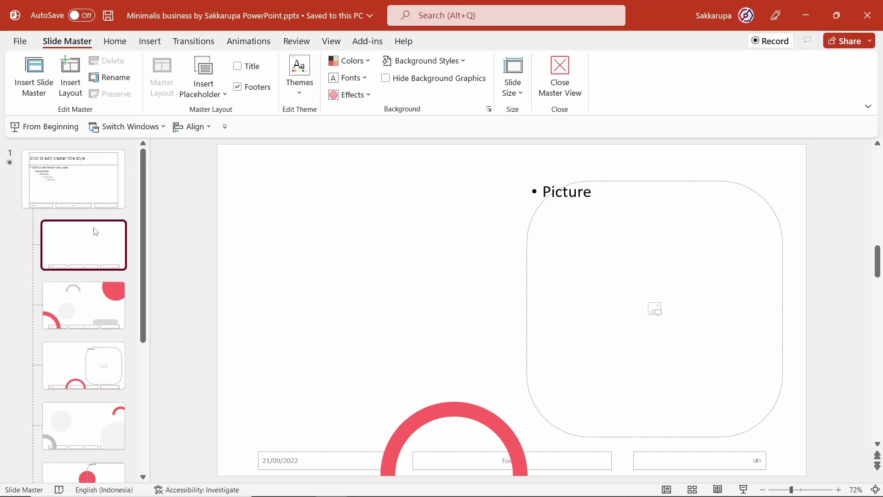
Paste the logo back onto the master and inspect the red and grey circles layout
left_click(84, 205)
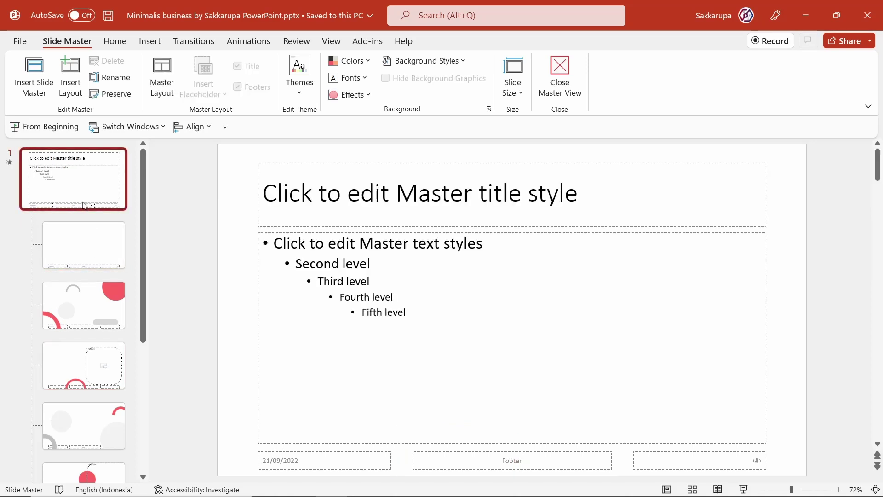
key("ctrl+v")
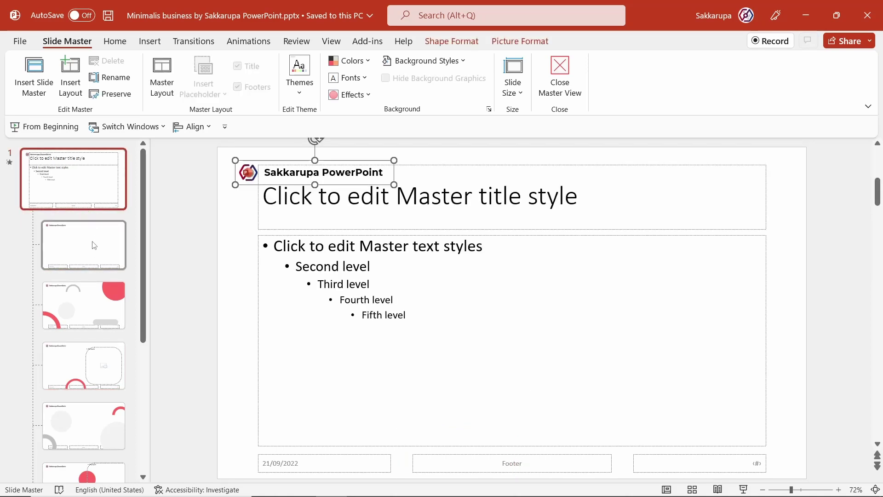
left_click(93, 244)
left_click(97, 301)
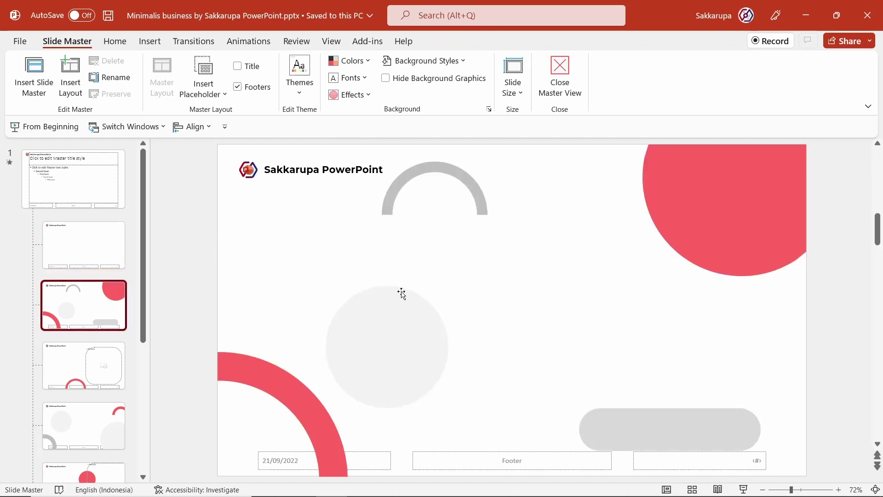
left_click(356, 321)
left_click(685, 223)
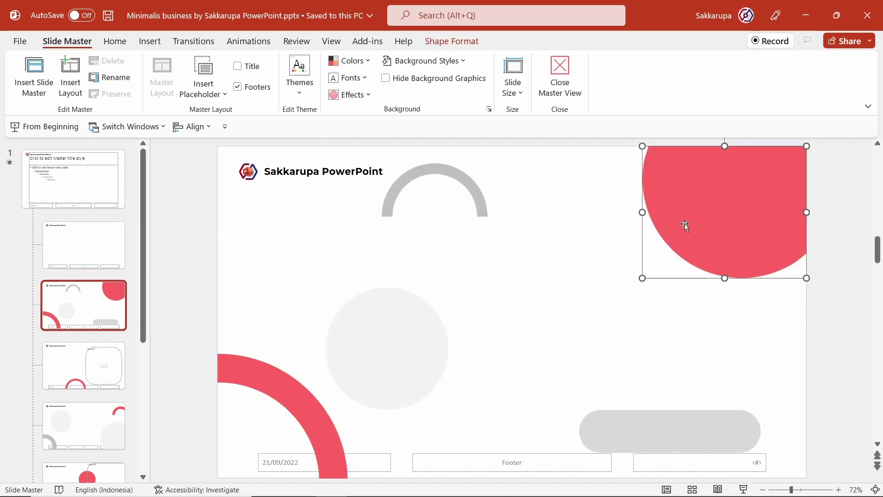
left_click(547, 272)
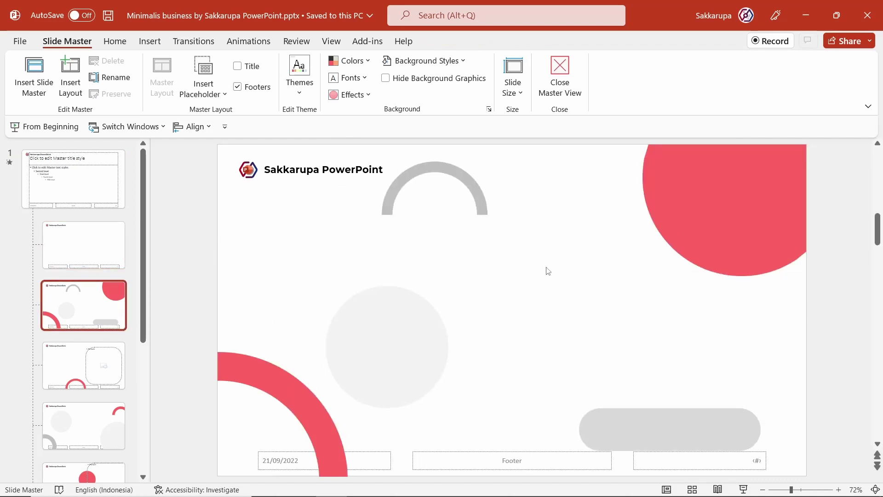
Close Master View and return to slide 2 in normal editing view
left_click(573, 78)
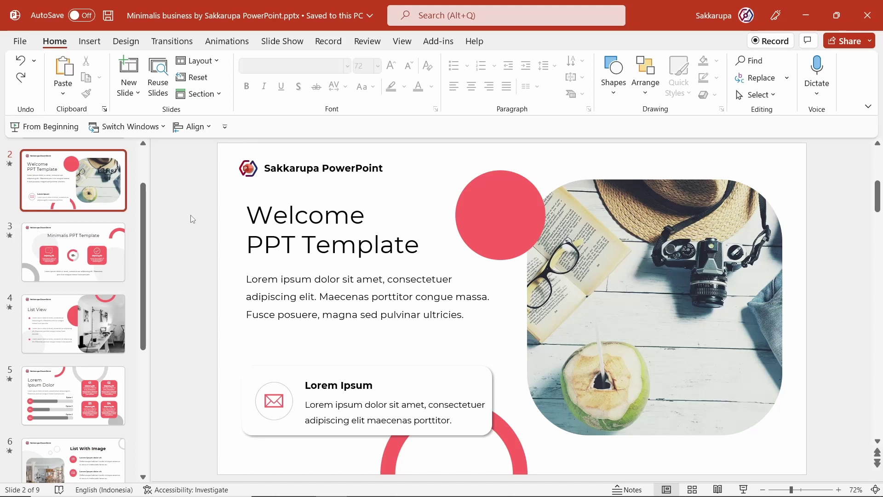
left_click(123, 51)
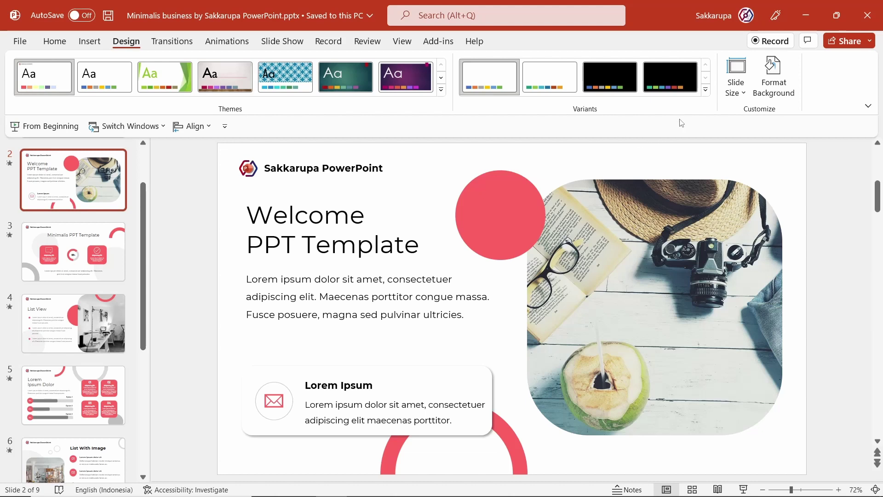
Recolor the deck with the teal Colors palette 7 from the Design variants
left_click(708, 90)
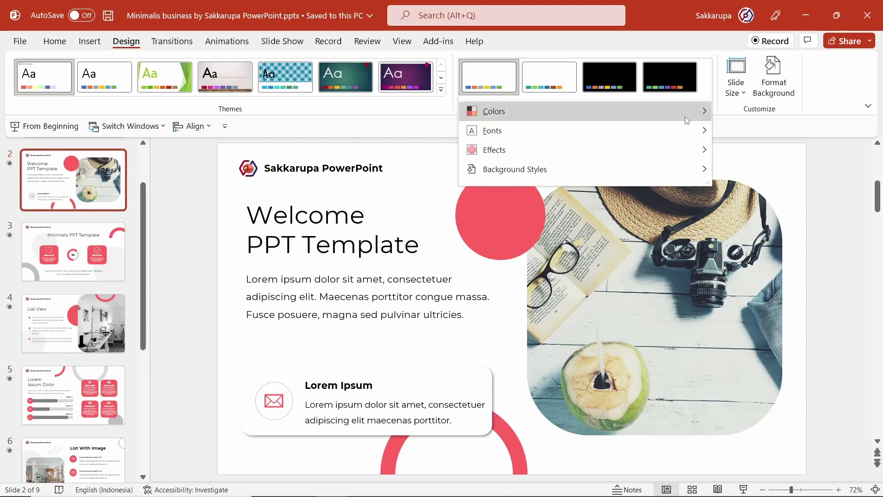
mouse_move(494, 111)
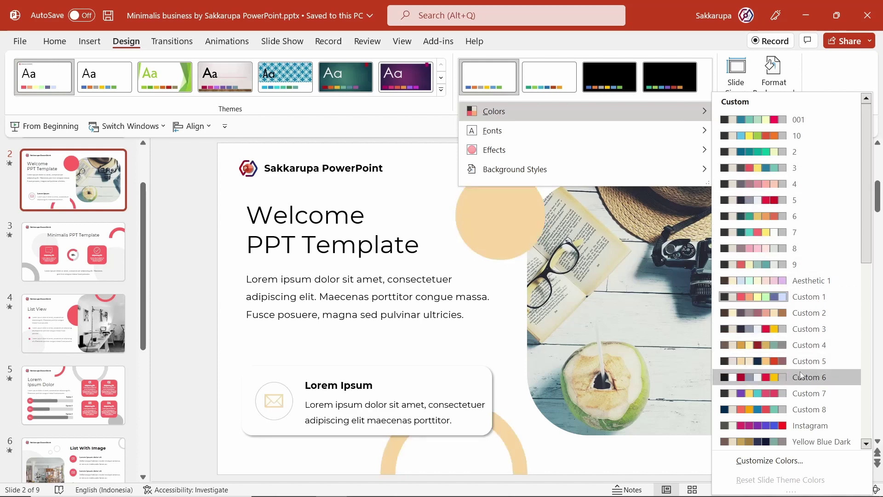
scroll(809, 350, "down", 5)
scroll(809, 377, "down", 3)
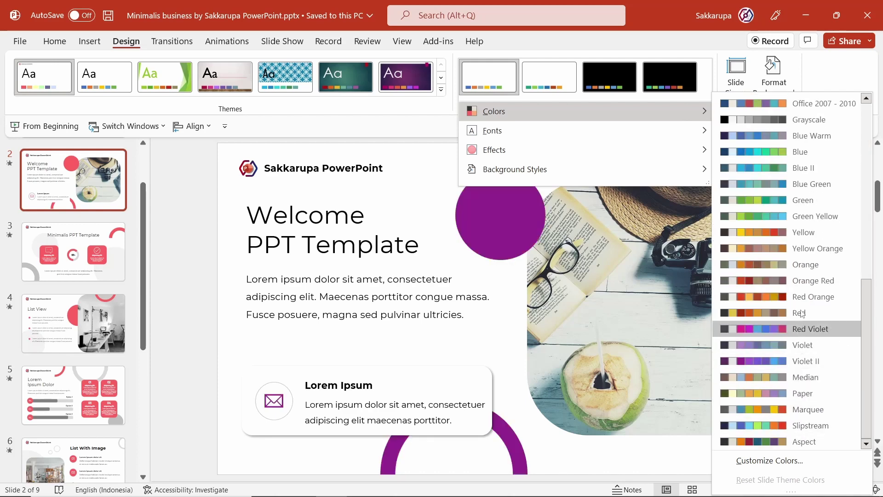
scroll(782, 251, "up", 4)
scroll(780, 248, "up", 4)
scroll(780, 248, "up", 1)
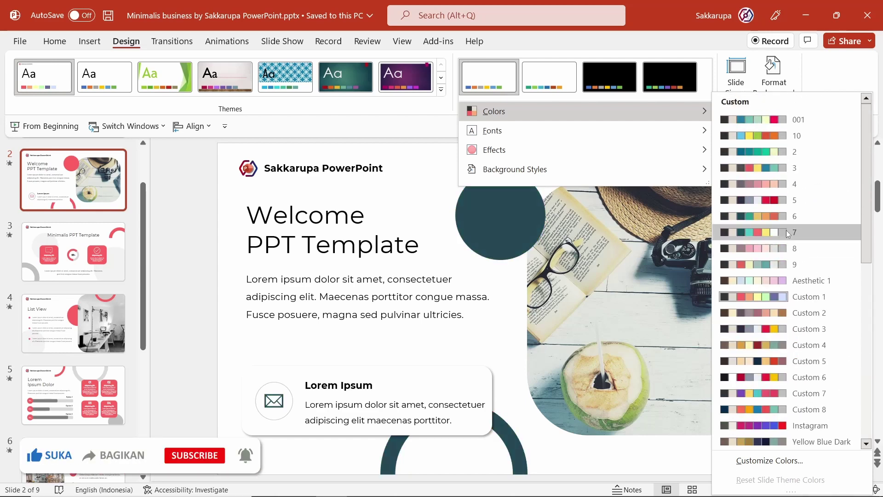
left_click(788, 233)
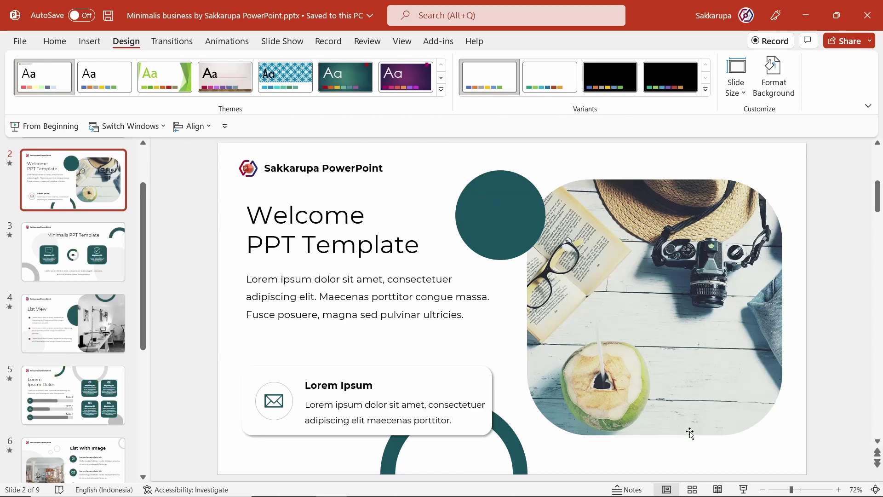
Switch to Slide Sorter view and scroll through slides 1–6 to check the dark teal accents
left_click(692, 489)
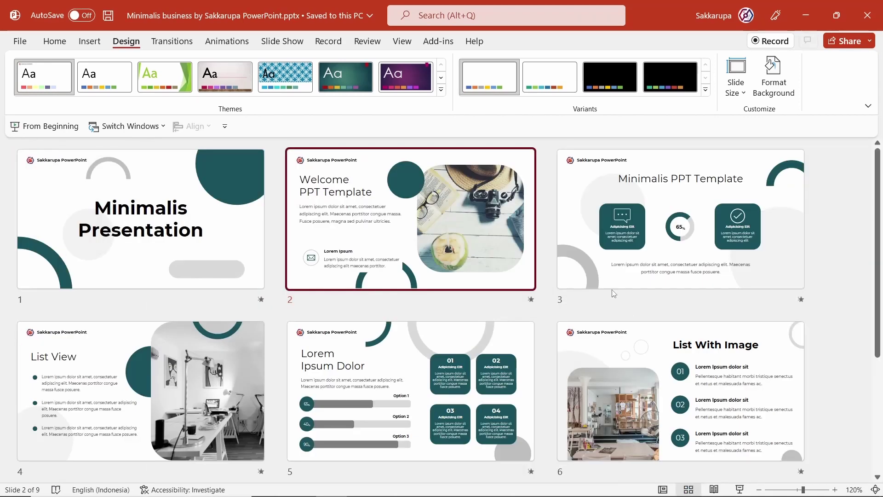
scroll(613, 292, "down", 4)
scroll(613, 293, "up", 4)
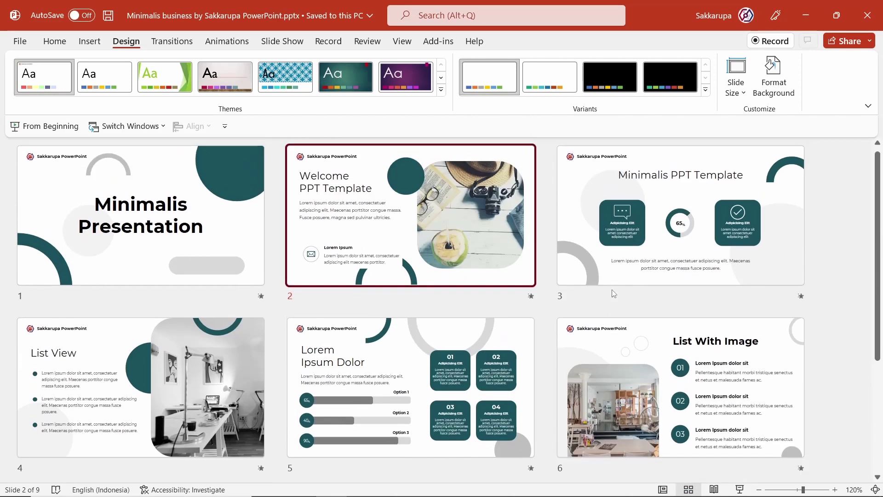